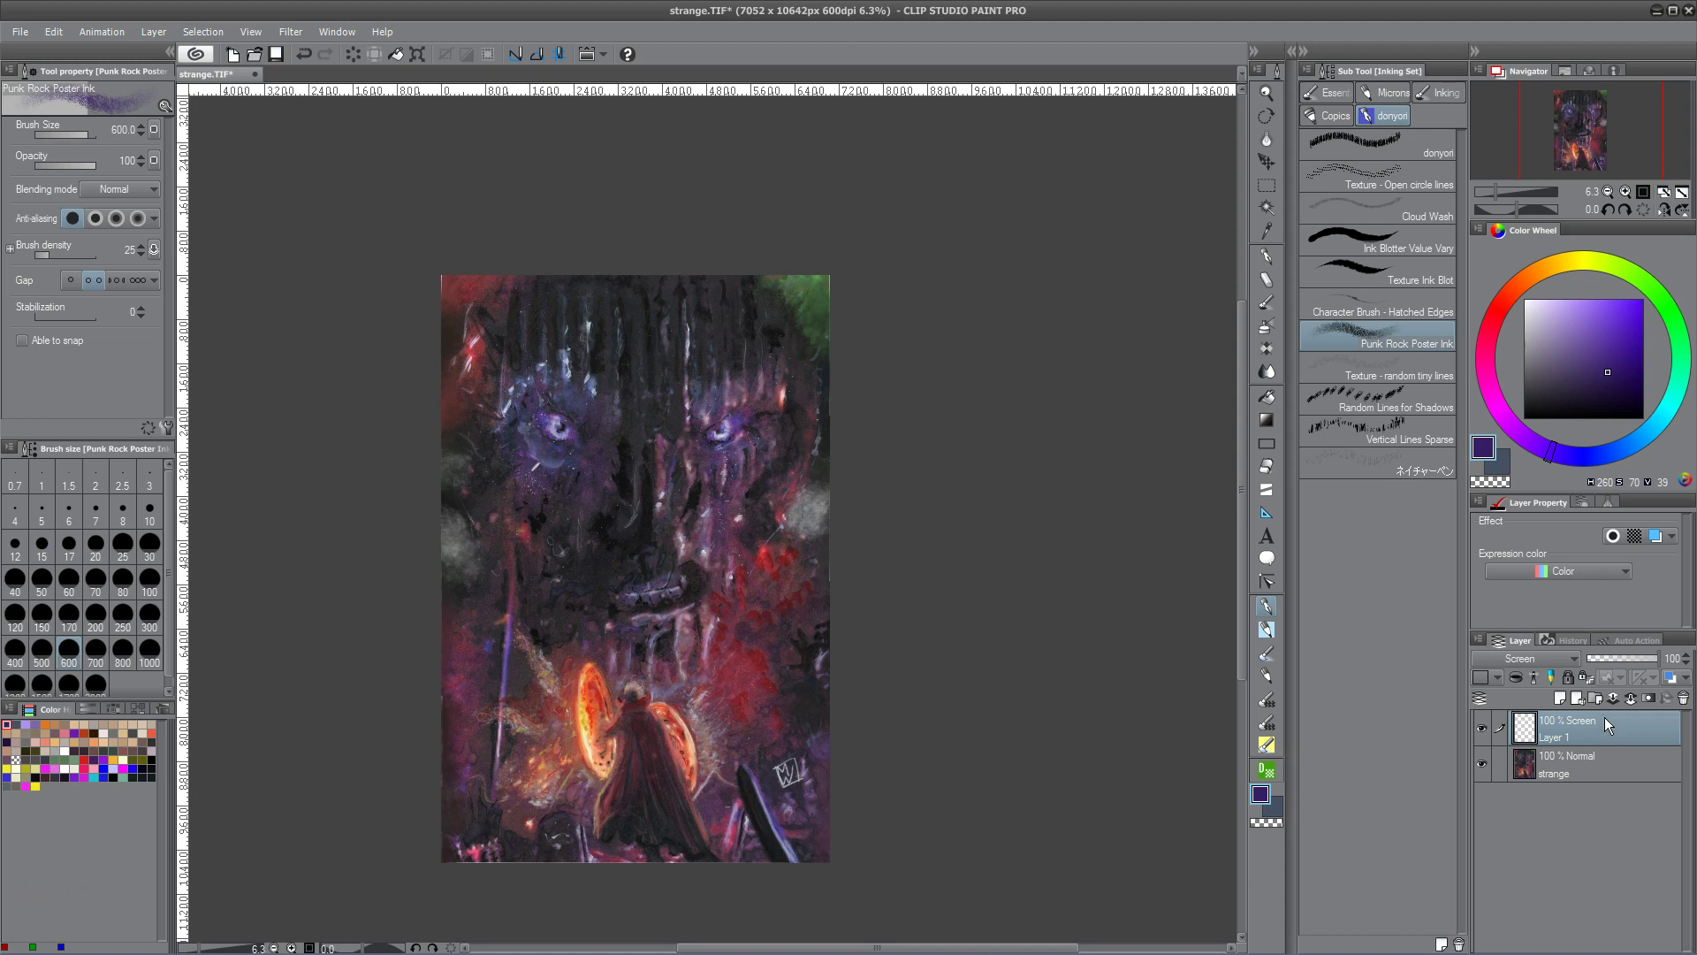
{"action": "left_click", "coordinate": [1622, 763]}
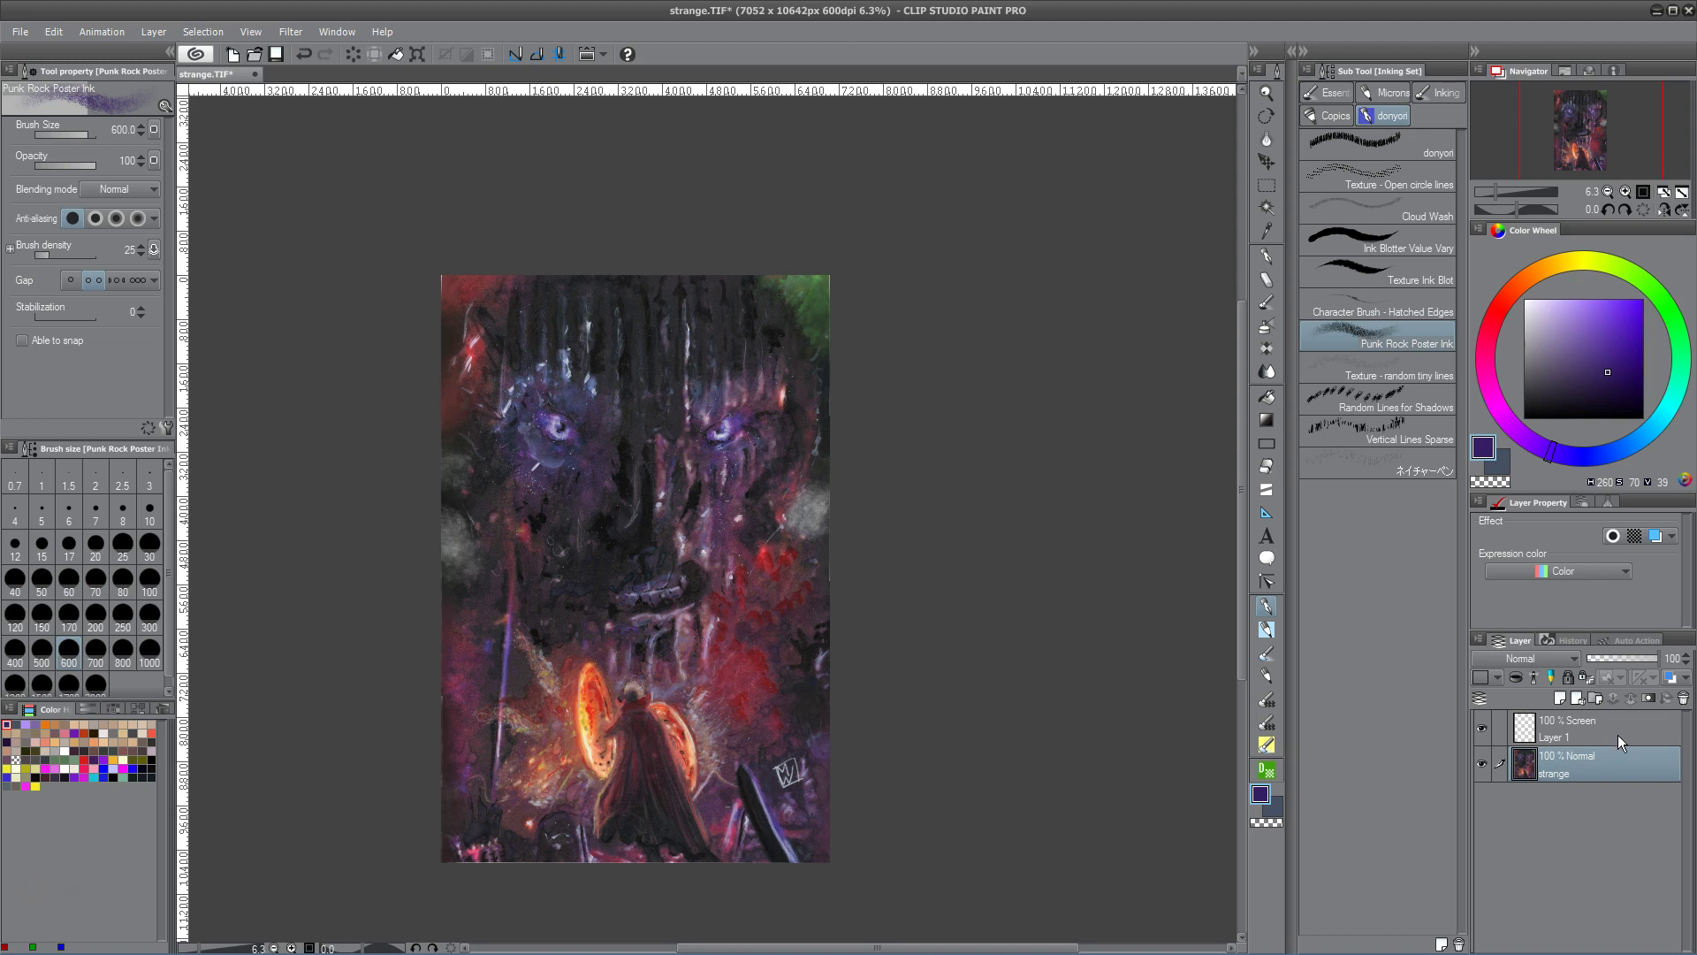
{"action": "left_click_drag", "start_coordinate": [723, 591], "coordinate": [751, 601]}
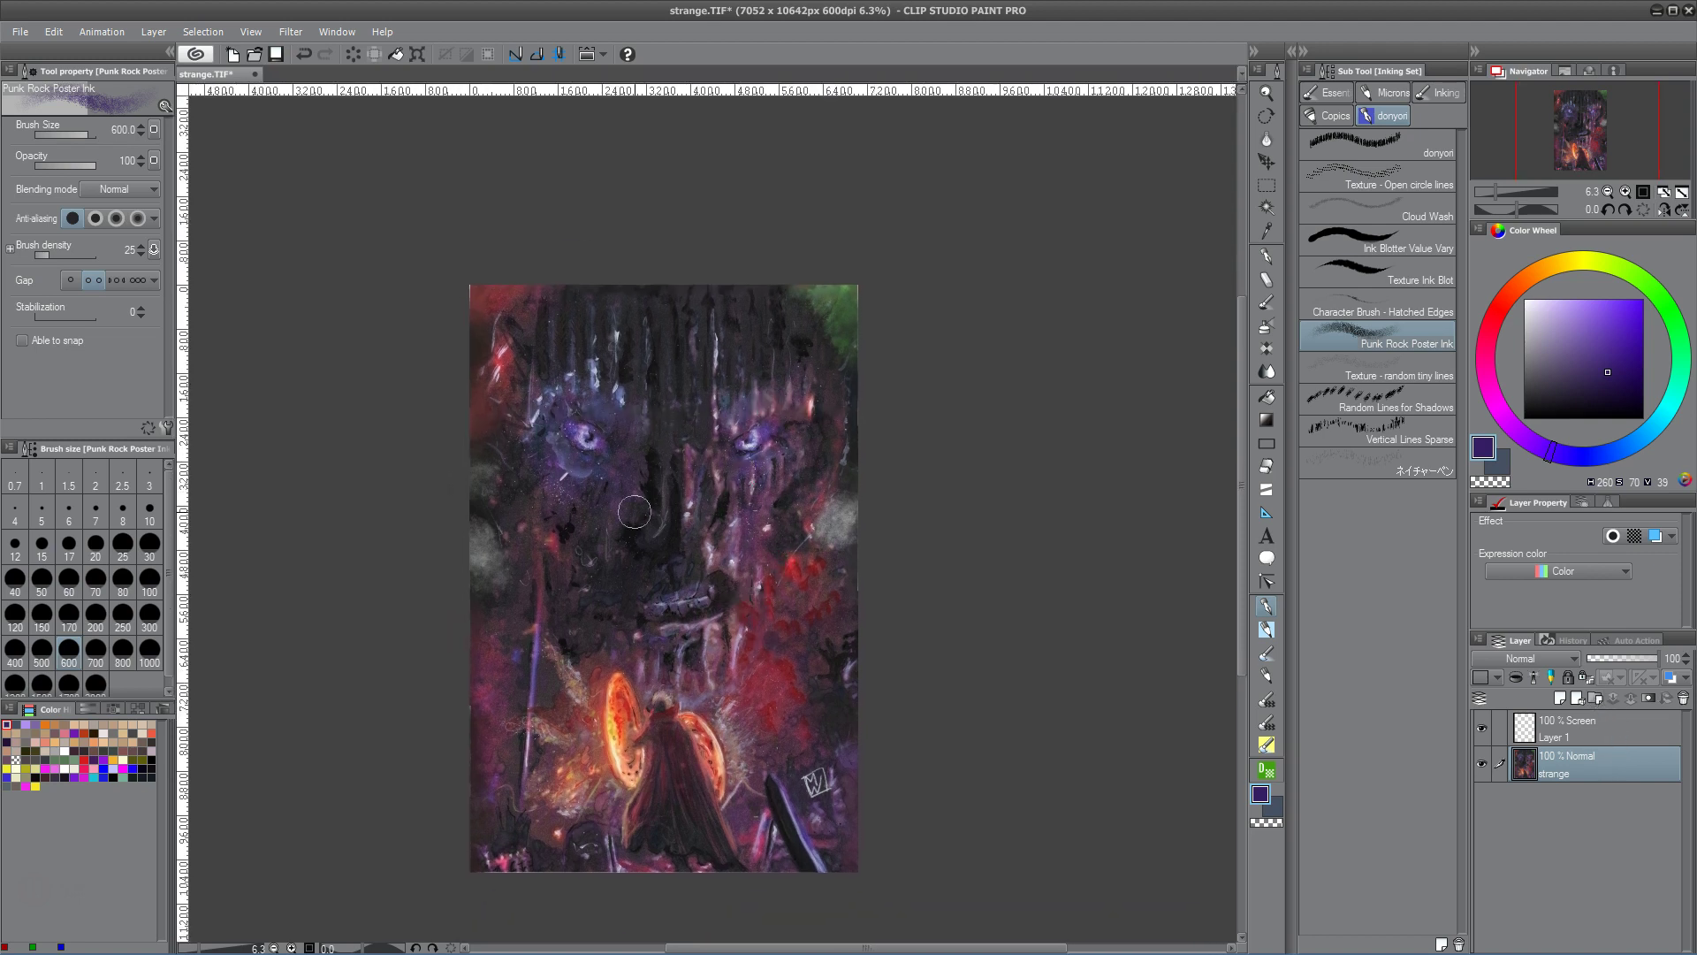
{"action": "left_click", "coordinate": [1609, 729]}
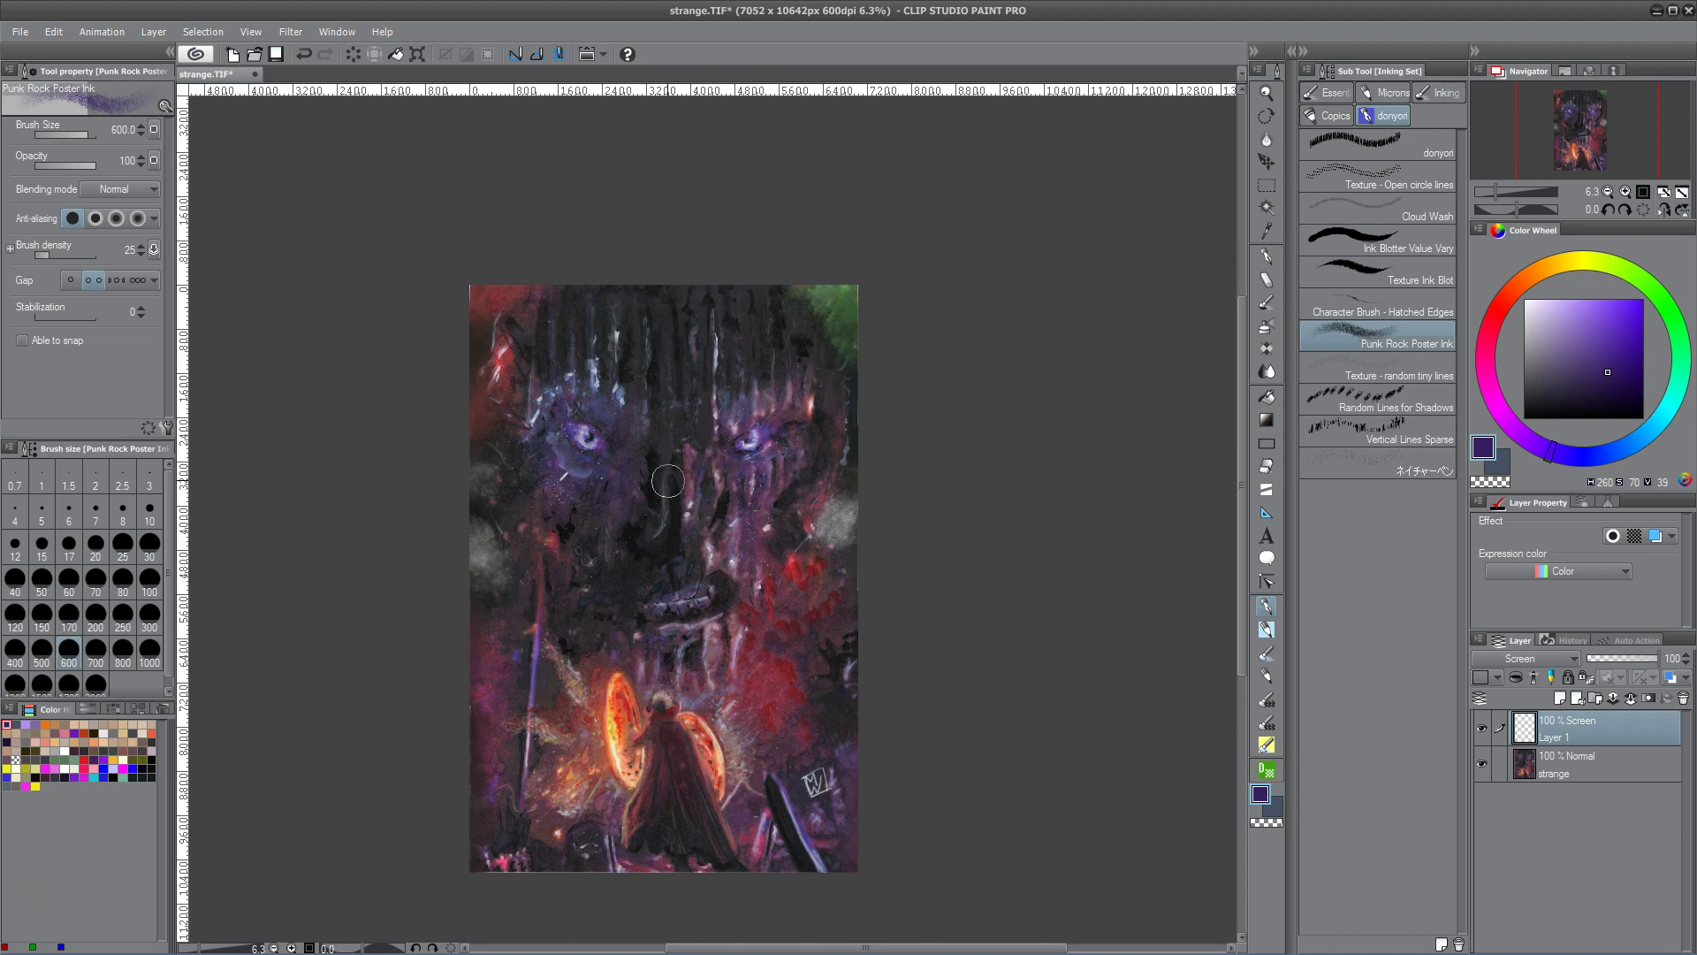
{"action": "left_click", "coordinate": [1609, 770]}
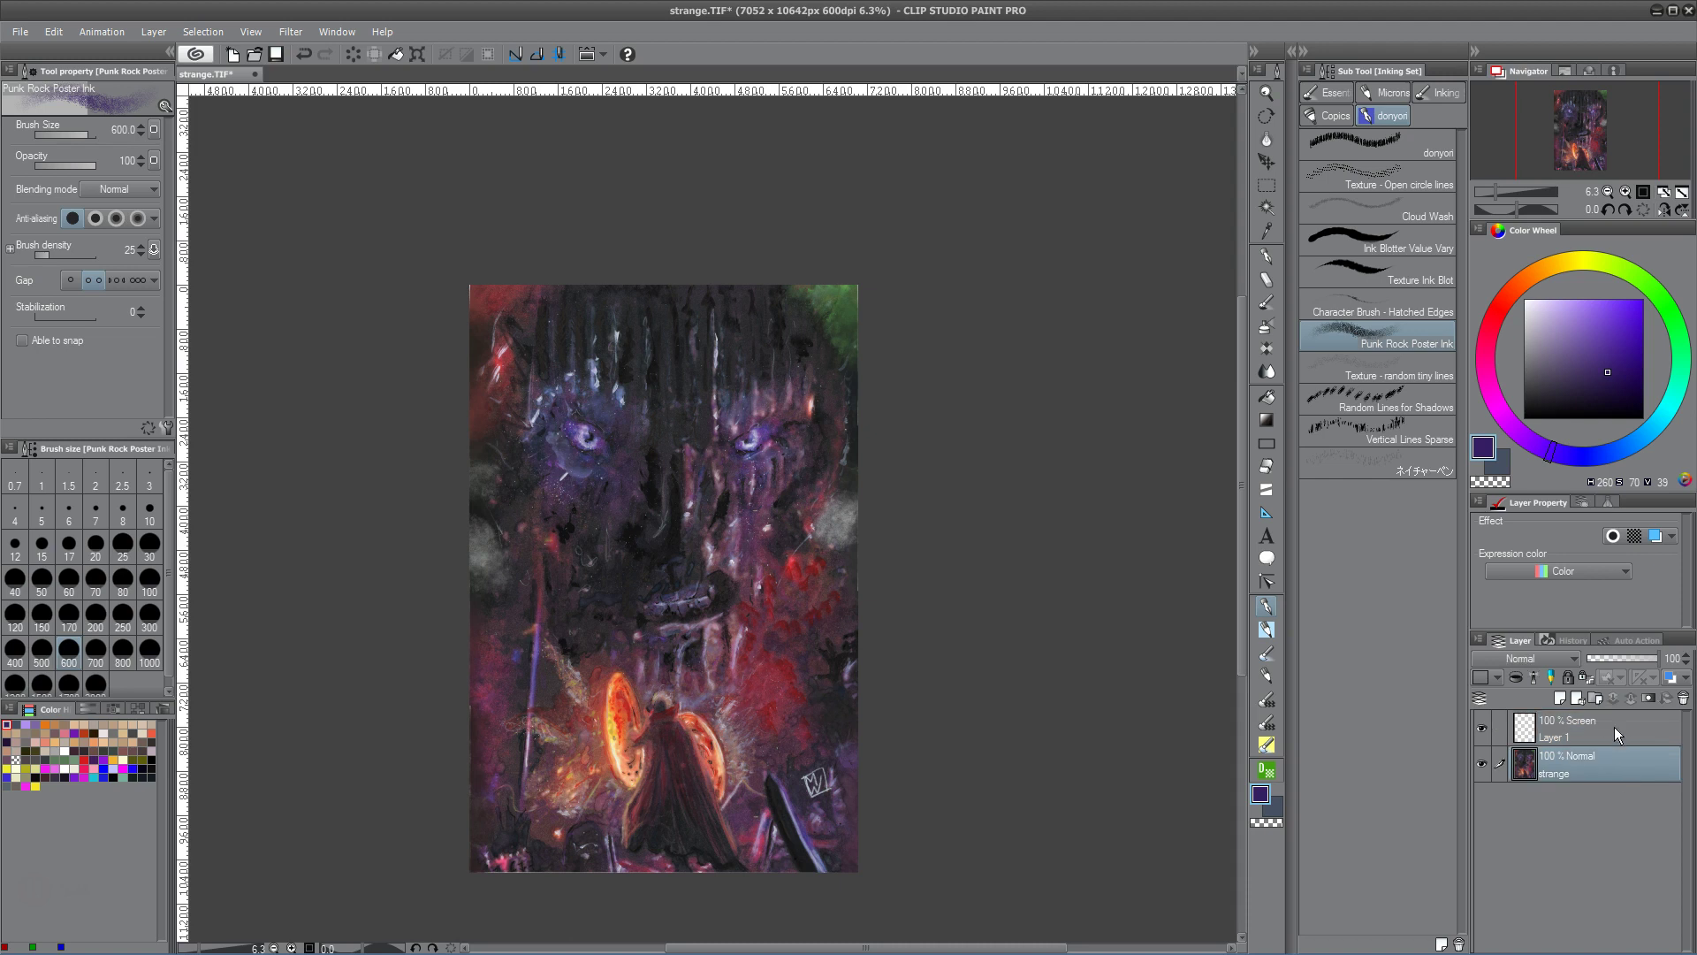
{"action": "left_click", "coordinate": [1615, 730]}
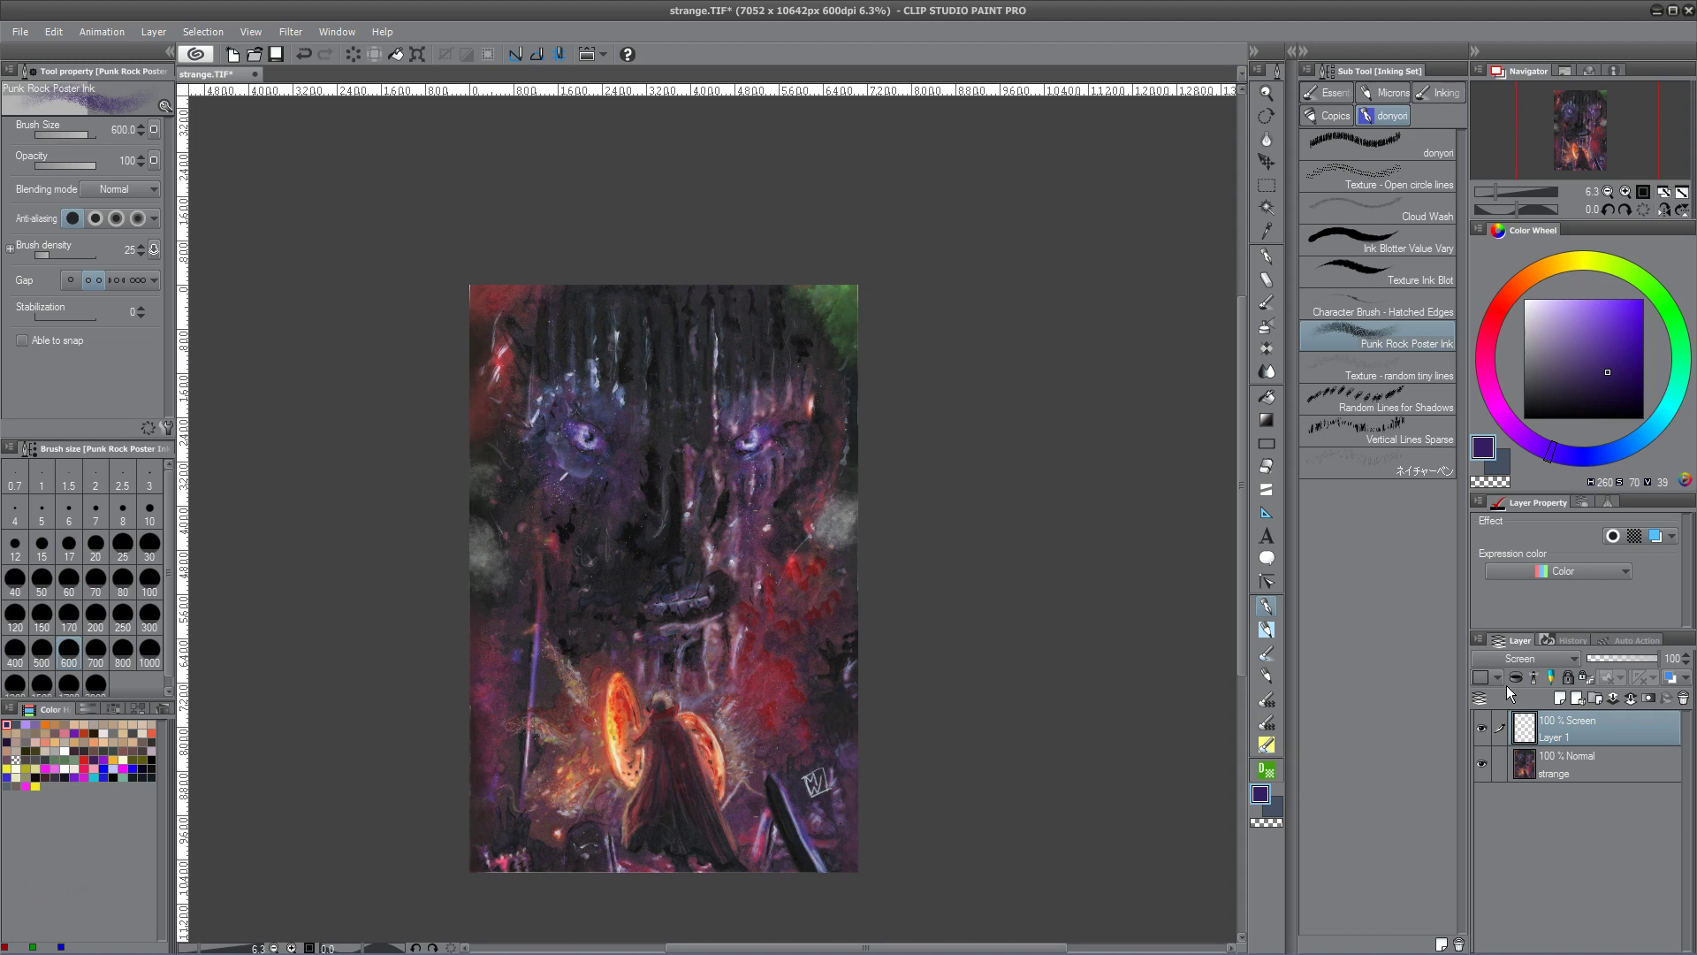
- Try painting a bright violet glow over the left fiery ring on the Screen layer, and undo the strokes
{"action": "left_click_drag", "start_coordinate": [1611, 372], "coordinate": [1631, 305]}
{"action": "mouse_move", "coordinate": [610, 771]}
{"action": "left_mouse_down"}
{"action": "mouse_move", "coordinate": [588, 792]}
{"action": "mouse_move", "coordinate": [575, 765]}
{"action": "mouse_move", "coordinate": [564, 803]}
{"action": "left_mouse_up"}
{"action": "key", "text": "ctrl+z"}
{"action": "left_click_drag", "start_coordinate": [610, 713], "coordinate": [623, 783]}
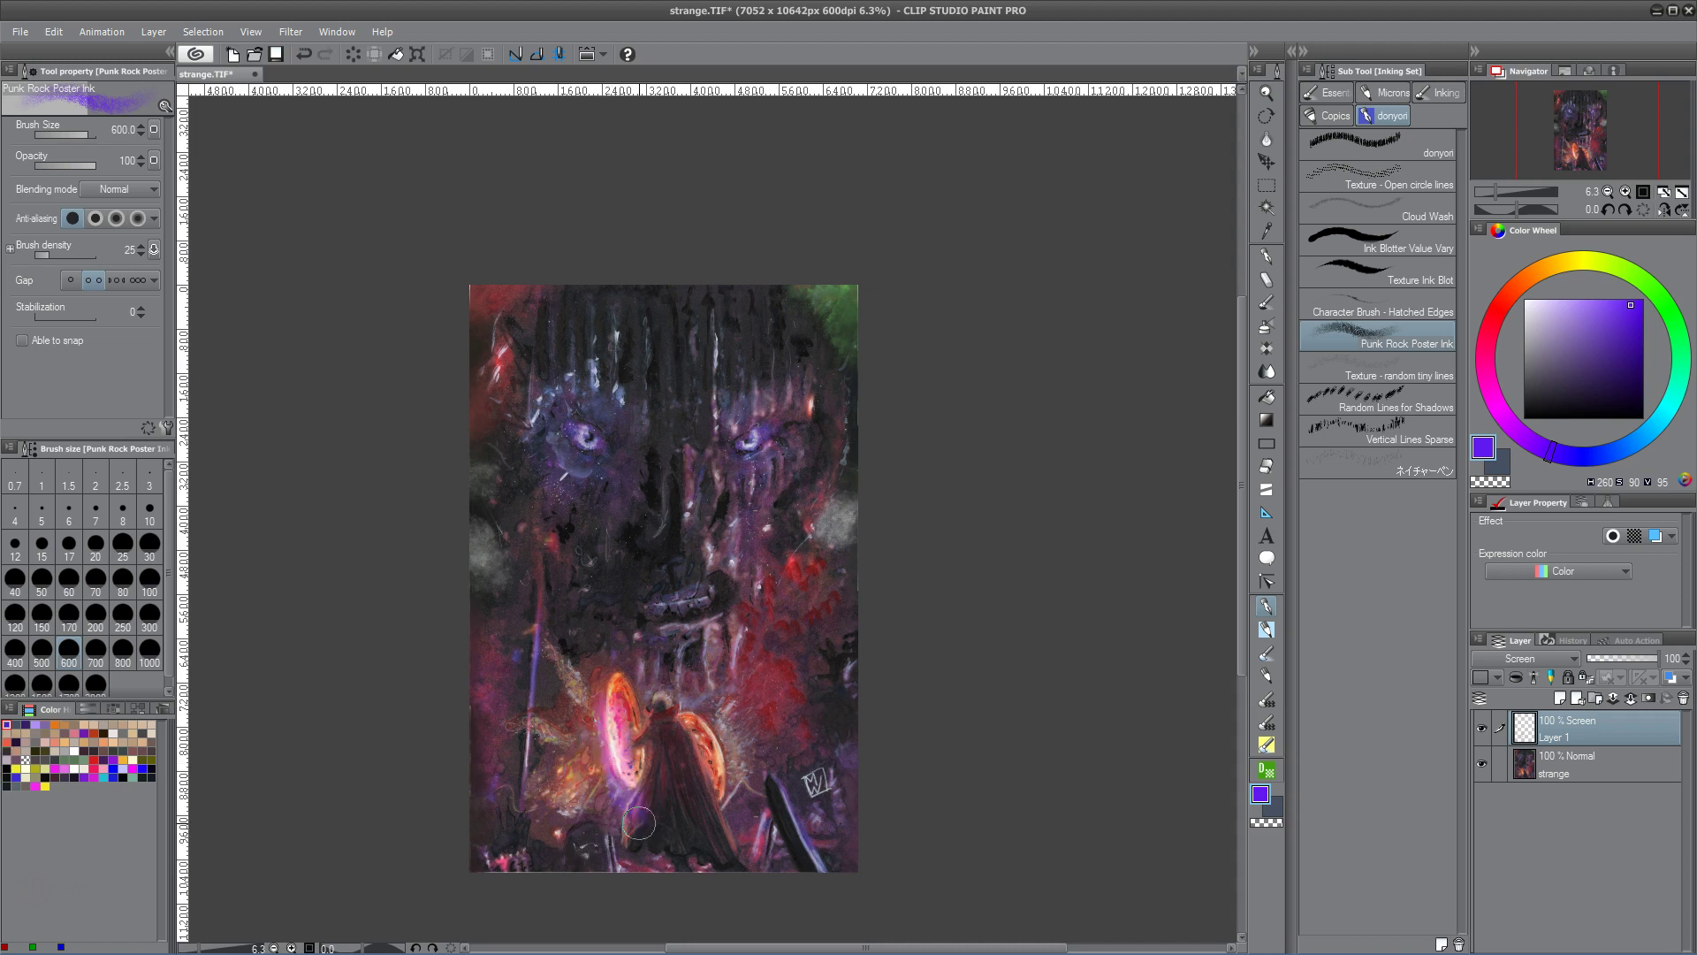
{"action": "key", "text": "ctrl+z"}
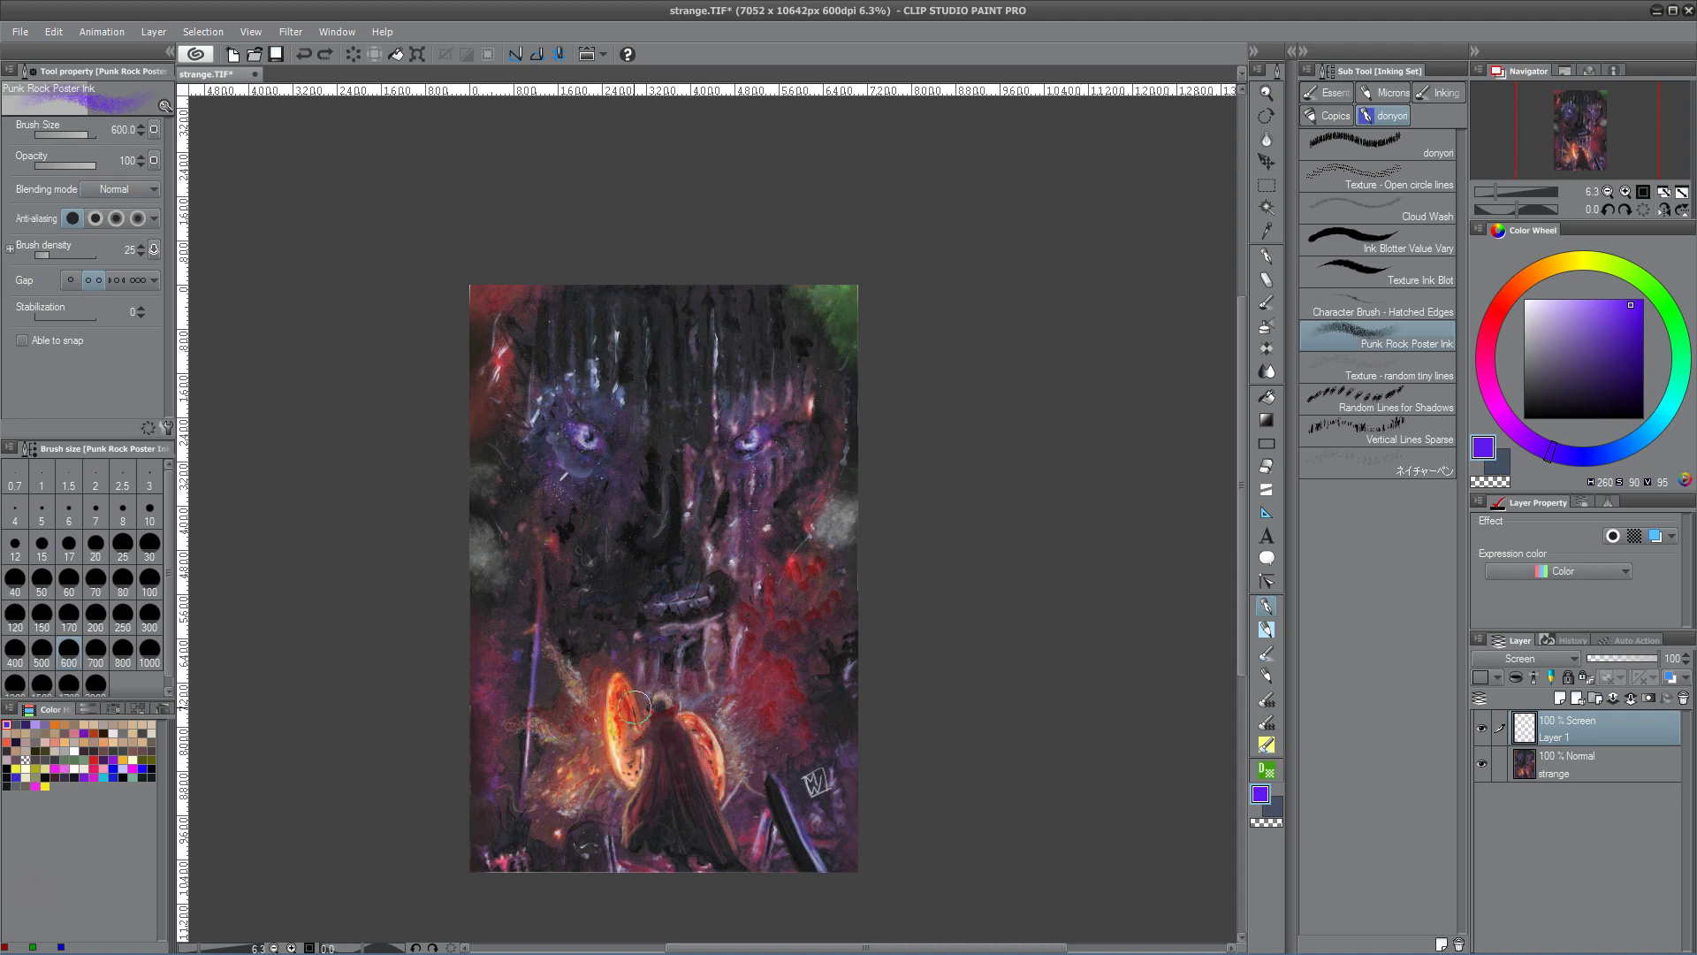
- Paint an orange-red glow around the two fiery rings on the Screen layer and lower that layer's opacity to 43%
{"action": "left_click", "coordinate": [1510, 293]}
{"action": "left_click", "coordinate": [1625, 320]}
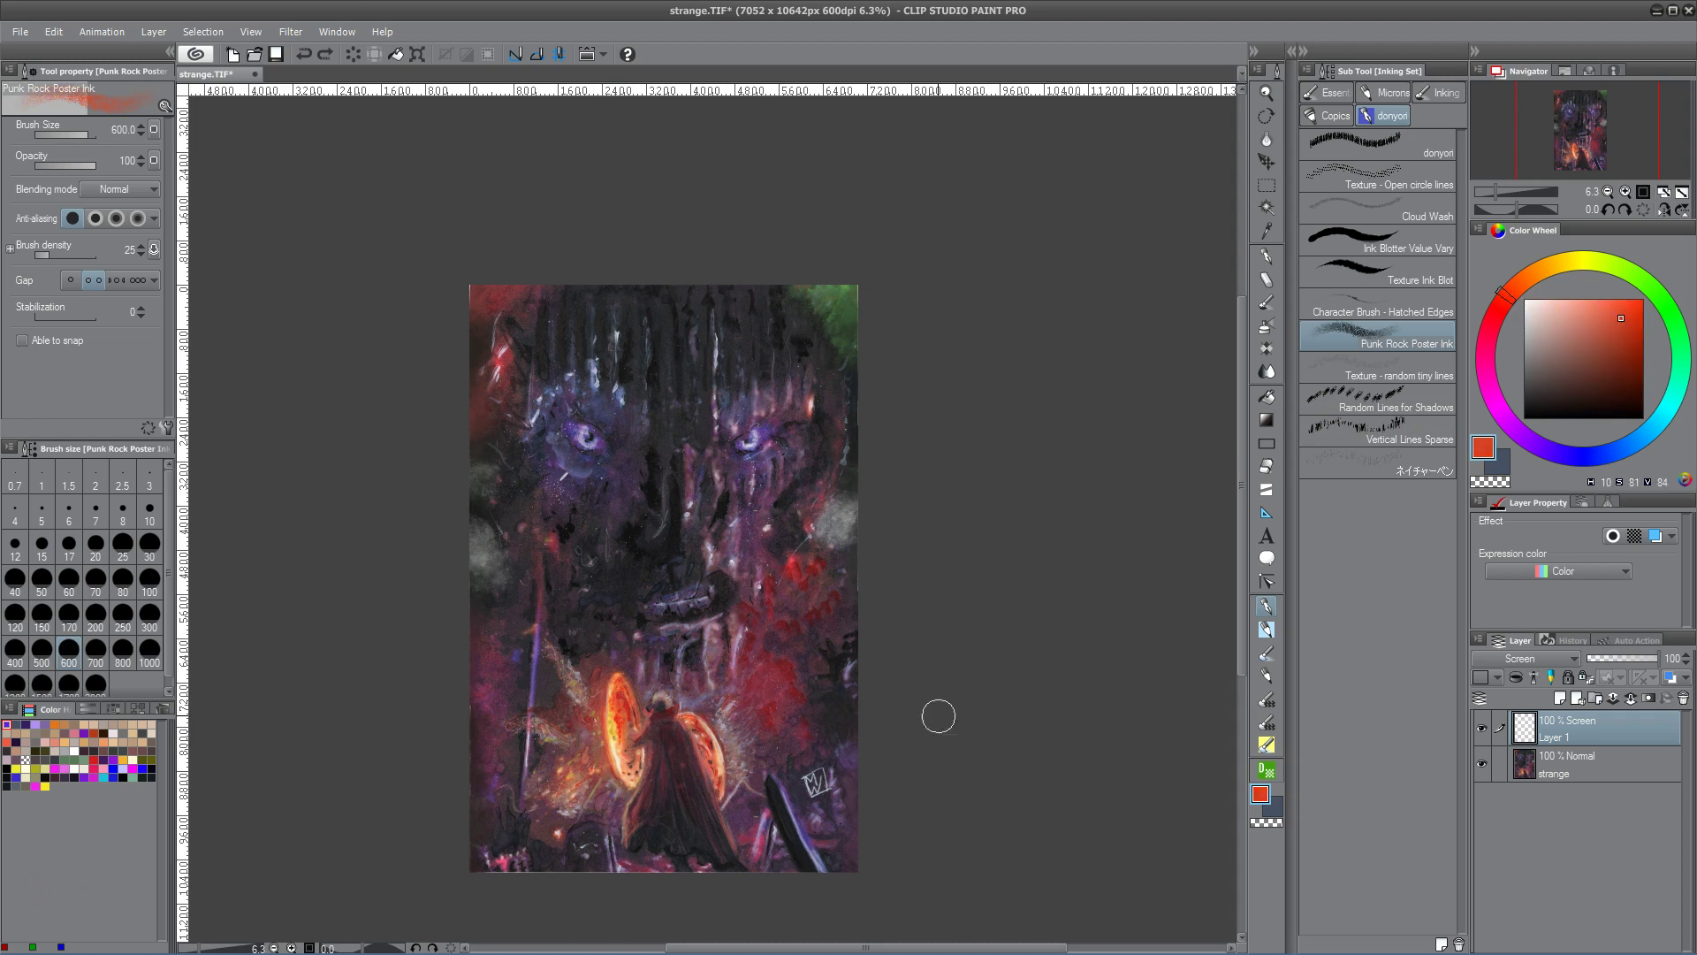
{"action": "mouse_move", "coordinate": [732, 717]}
{"action": "left_mouse_down"}
{"action": "mouse_move", "coordinate": [772, 698]}
{"action": "mouse_move", "coordinate": [731, 727]}
{"action": "mouse_move", "coordinate": [784, 719]}
{"action": "mouse_move", "coordinate": [822, 757]}
{"action": "mouse_move", "coordinate": [581, 770]}
{"action": "mouse_move", "coordinate": [594, 753]}
{"action": "mouse_move", "coordinate": [562, 743]}
{"action": "mouse_move", "coordinate": [596, 696]}
{"action": "mouse_move", "coordinate": [559, 615]}
{"action": "mouse_move", "coordinate": [601, 699]}
{"action": "mouse_move", "coordinate": [566, 771]}
{"action": "mouse_move", "coordinate": [597, 742]}
{"action": "mouse_move", "coordinate": [589, 810]}
{"action": "mouse_move", "coordinate": [588, 709]}
{"action": "mouse_move", "coordinate": [585, 804]}
{"action": "left_mouse_up"}
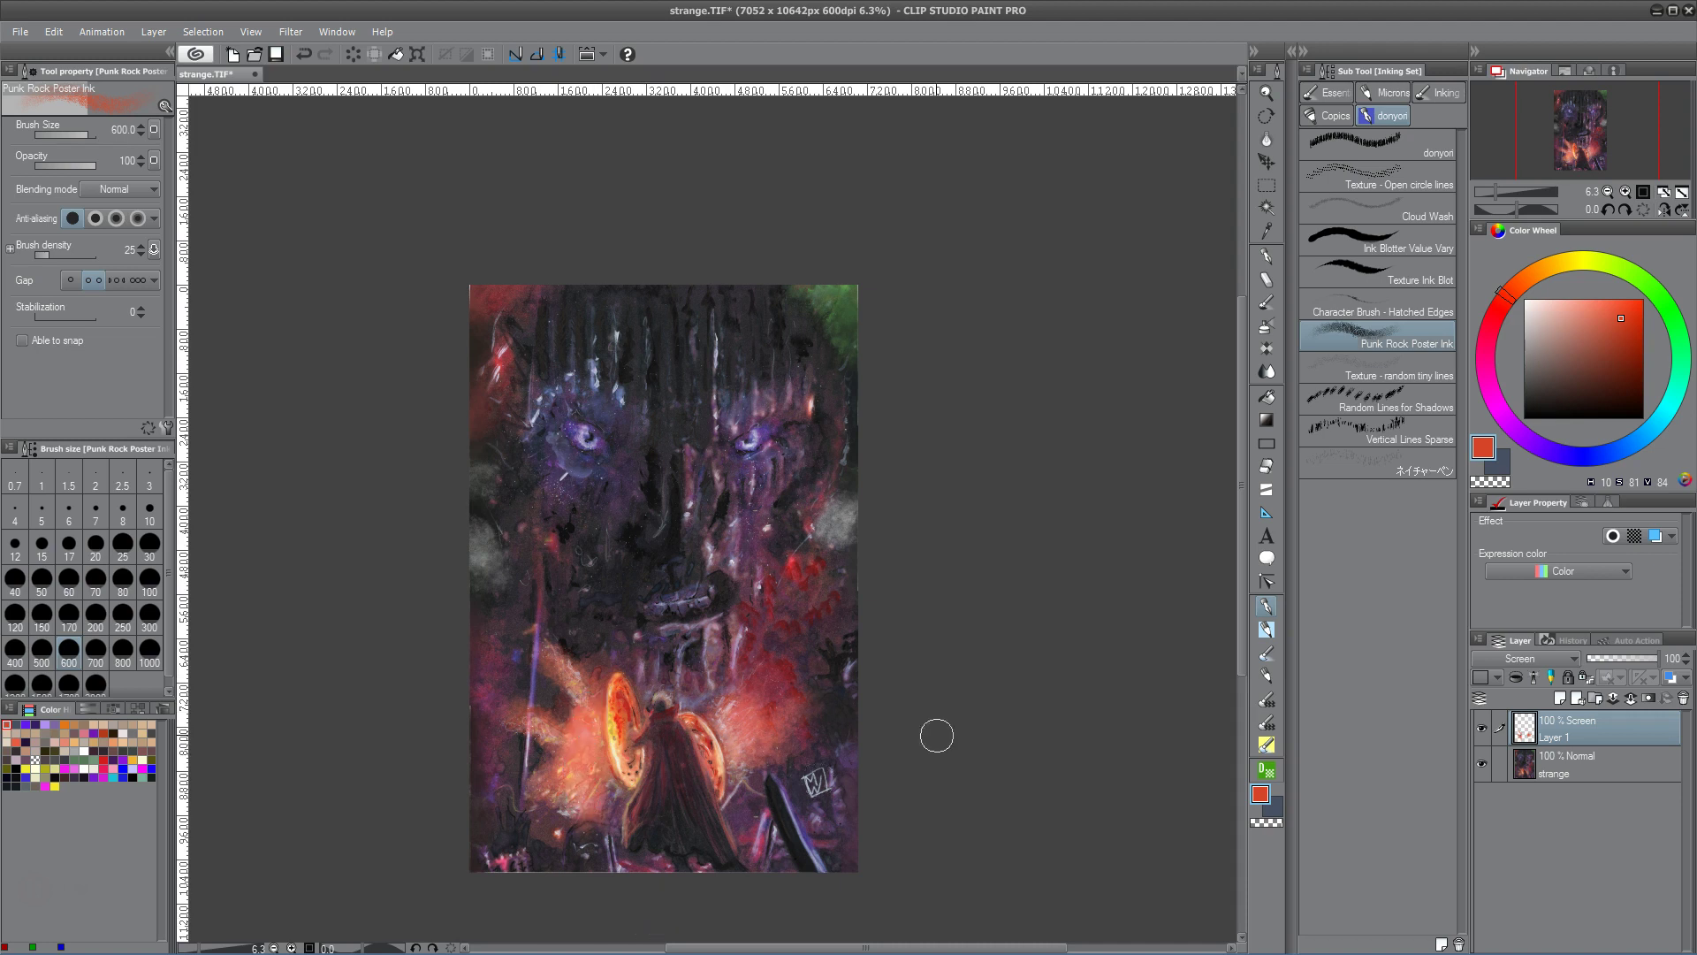
{"action": "left_click_drag", "start_coordinate": [1657, 658], "coordinate": [1616, 656]}
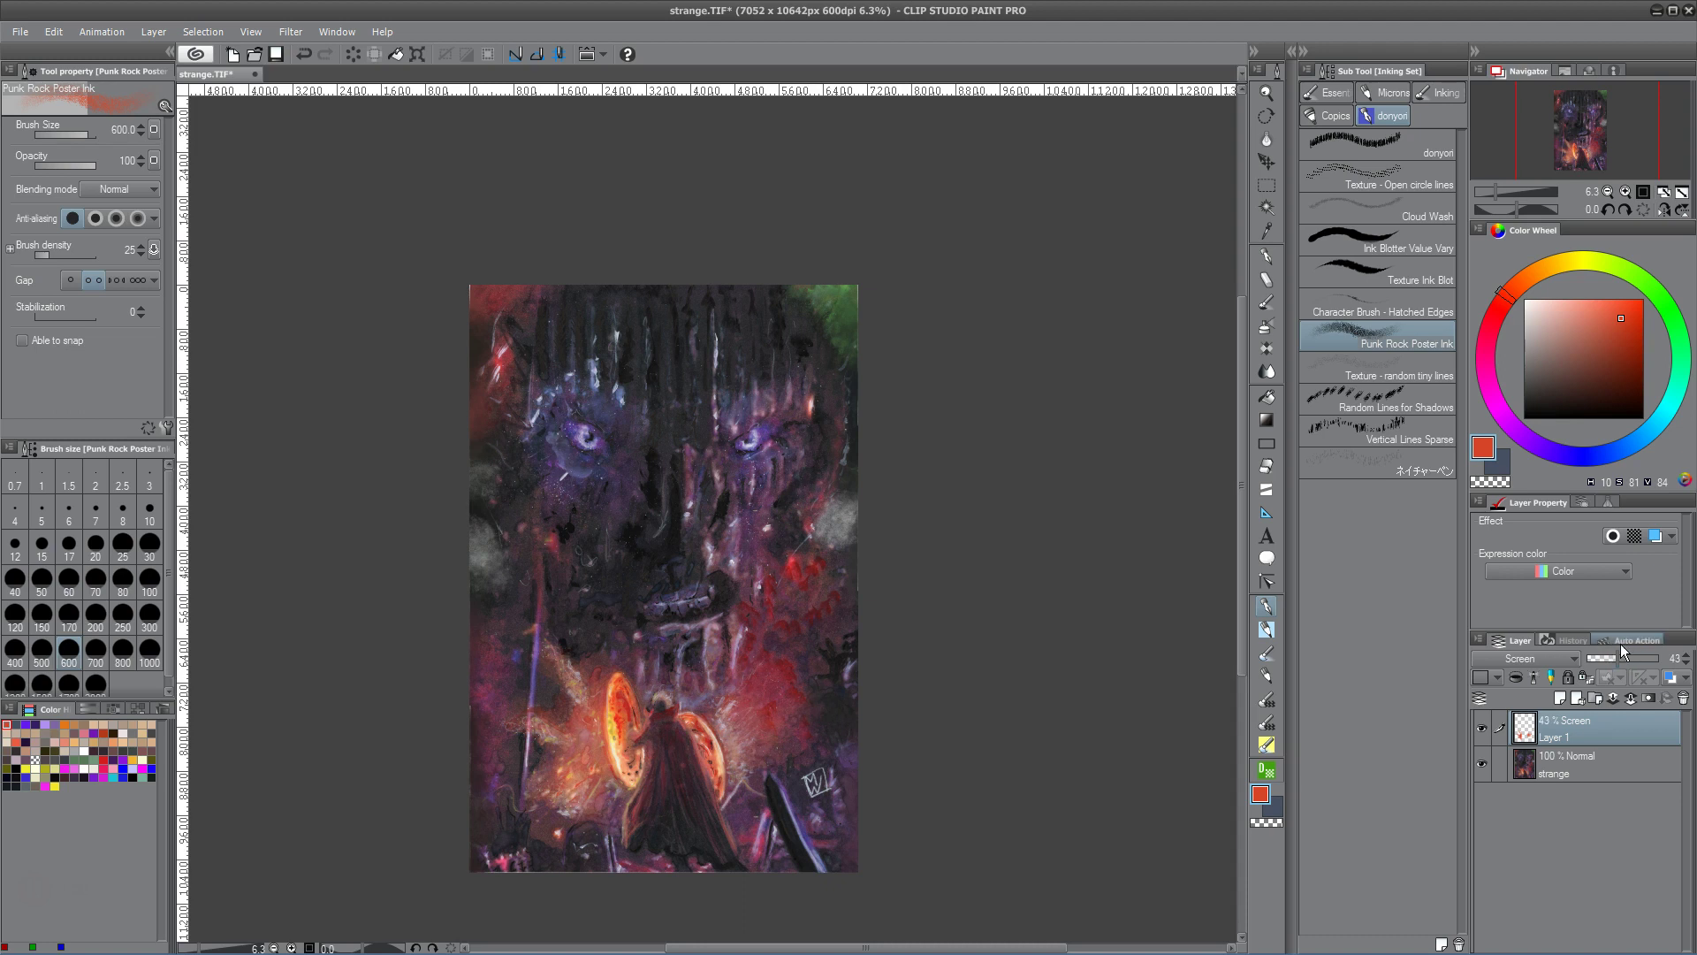
- Reduce the brush size to 250 and paint a medium blue glow over both eyes of the large face
{"action": "left_click", "coordinate": [1625, 447]}
{"action": "left_click", "coordinate": [1619, 337]}
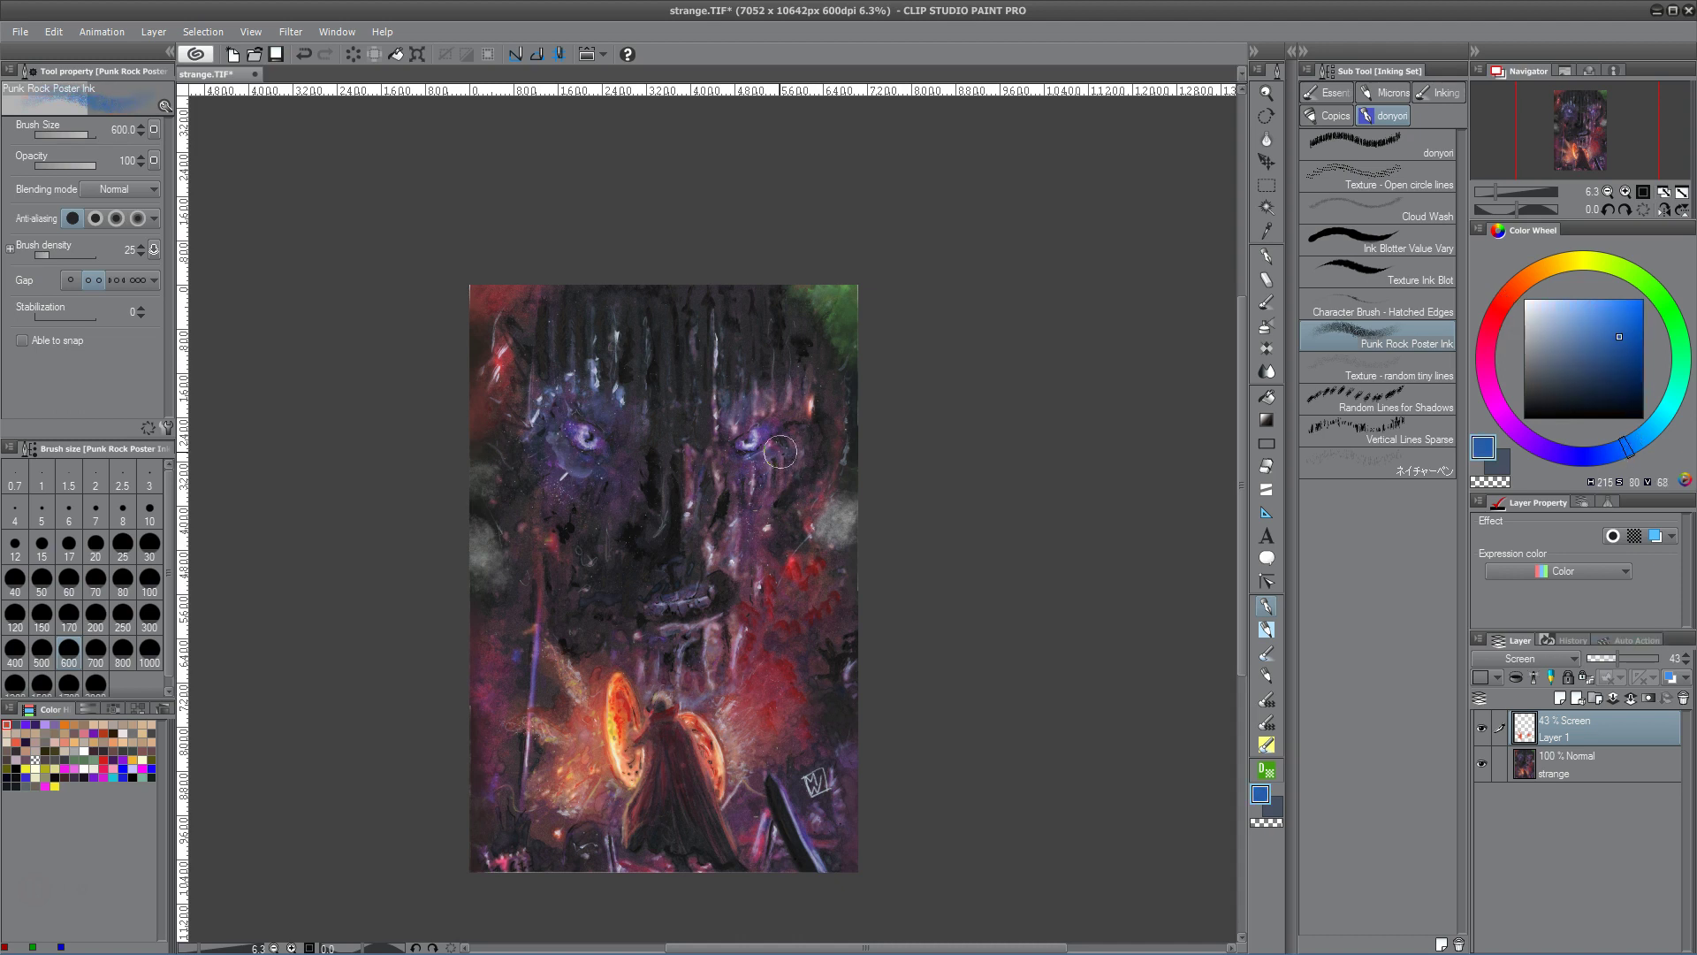
{"action": "key", "text": "bracketleft"}
{"action": "key", "text": "bracketleft"}
{"action": "key", "text": "bracketleft"}
{"action": "key", "text": "bracketleft"}
{"action": "left_click_drag", "start_coordinate": [754, 451], "coordinate": [775, 422]}
{"action": "left_click_drag", "start_coordinate": [573, 420], "coordinate": [577, 450]}
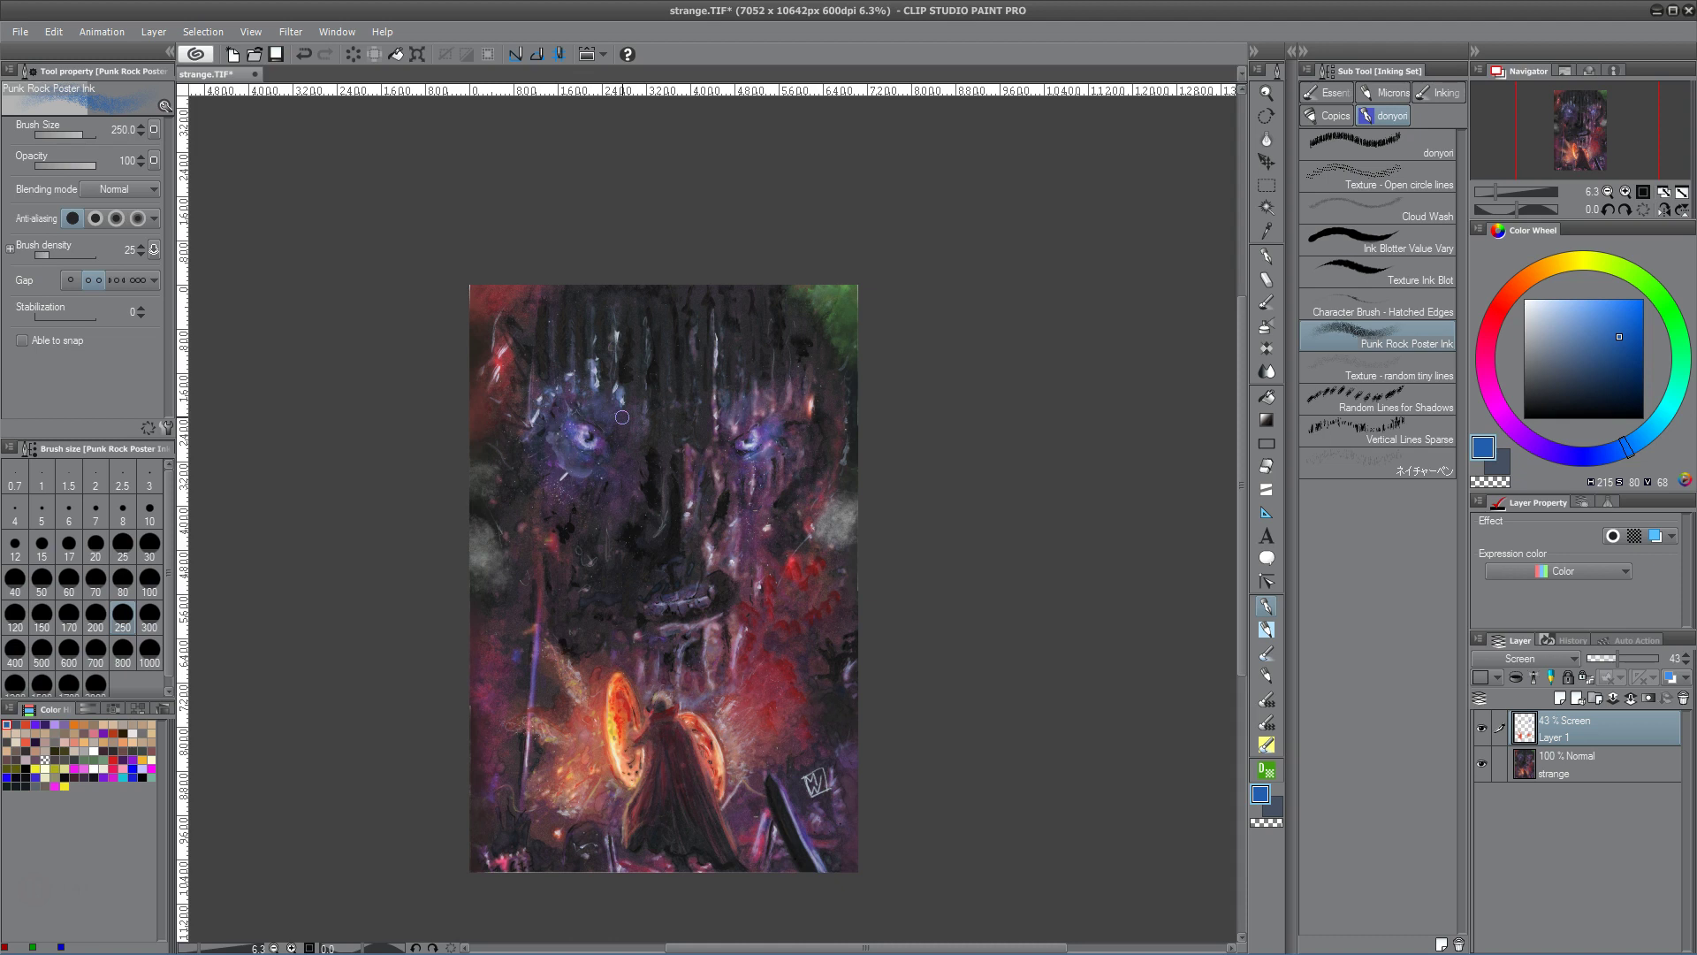
- Brush light blue highlights onto the strands below the mouth and the bright vertical streak on the forehead
{"action": "left_click_drag", "start_coordinate": [1591, 332], "coordinate": [1562, 310]}
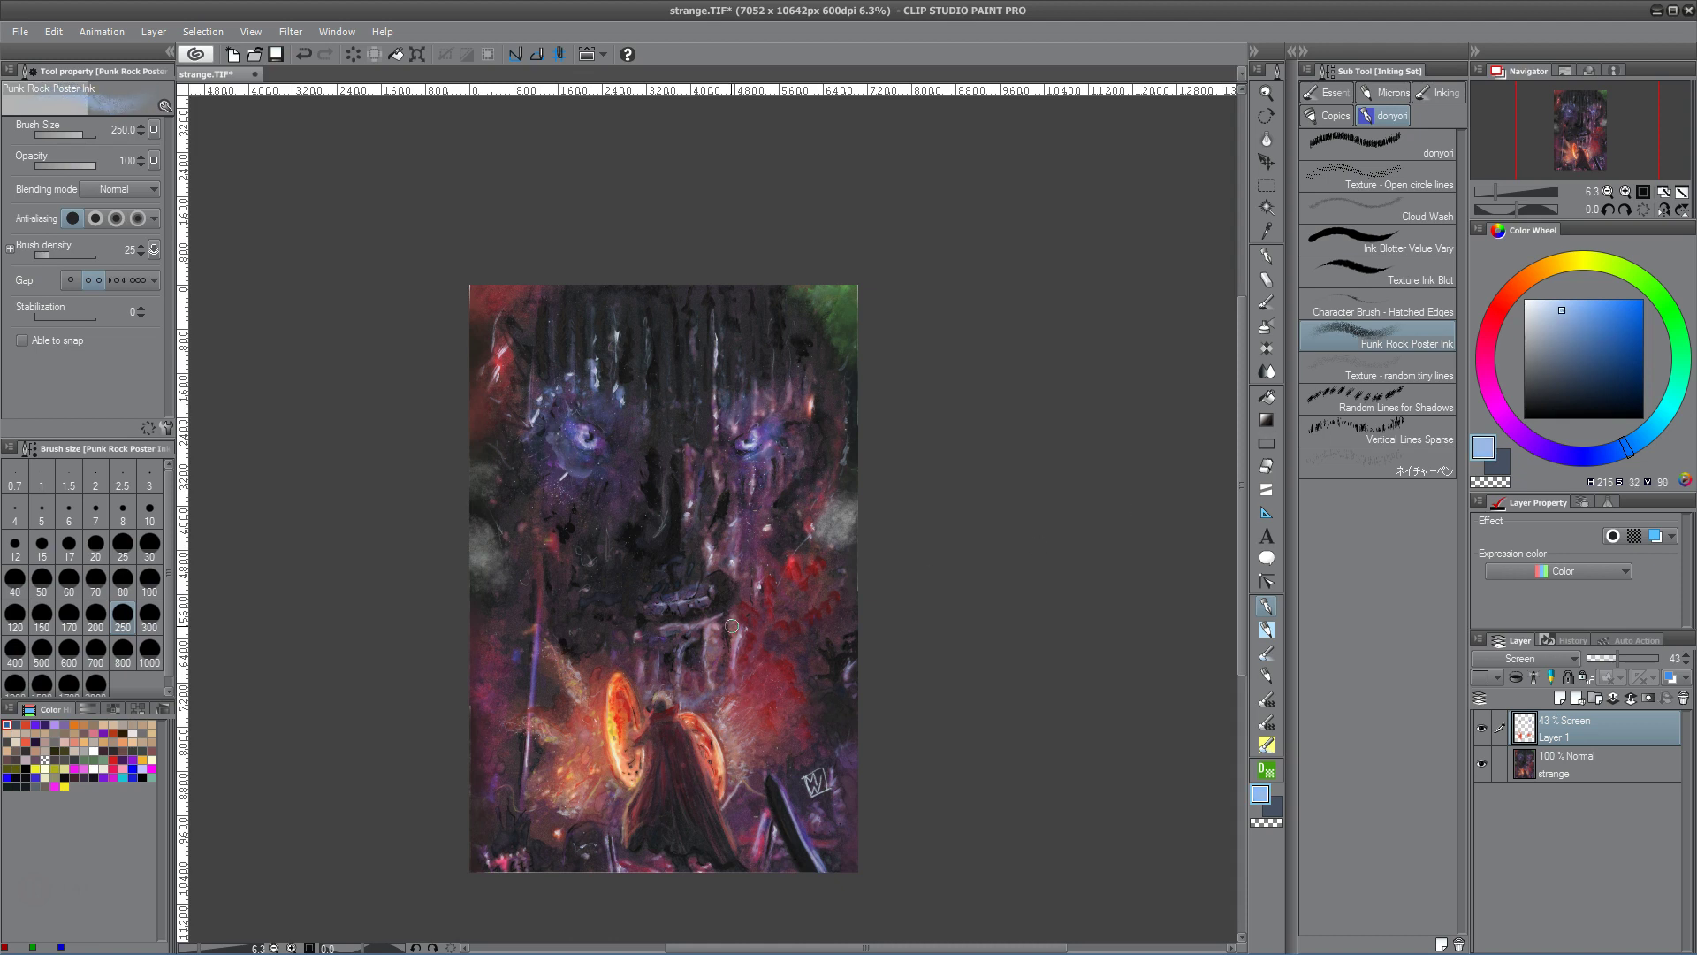
{"action": "left_click_drag", "start_coordinate": [714, 676], "coordinate": [716, 632]}
{"action": "left_click_drag", "start_coordinate": [716, 316], "coordinate": [716, 429]}
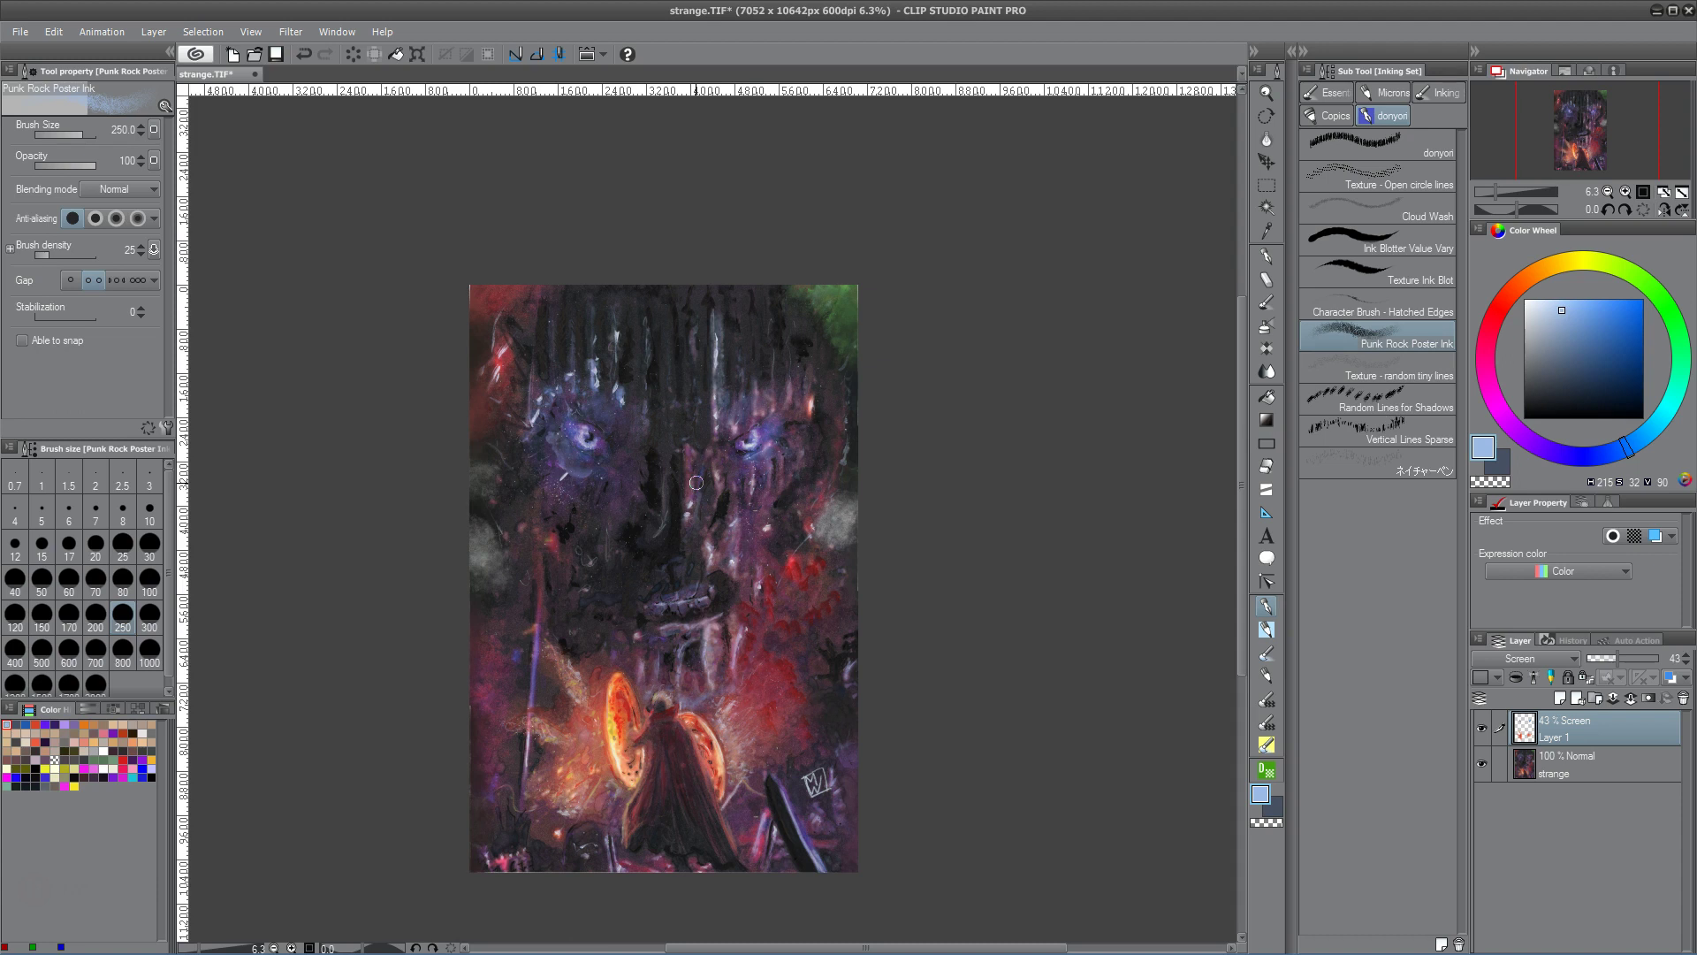
- Set the Screen layer's opacity to 100% and brush dark blue over the outer areas of the glow on both sides of the figure
{"action": "left_click_drag", "start_coordinate": [1604, 341], "coordinate": [1612, 379]}
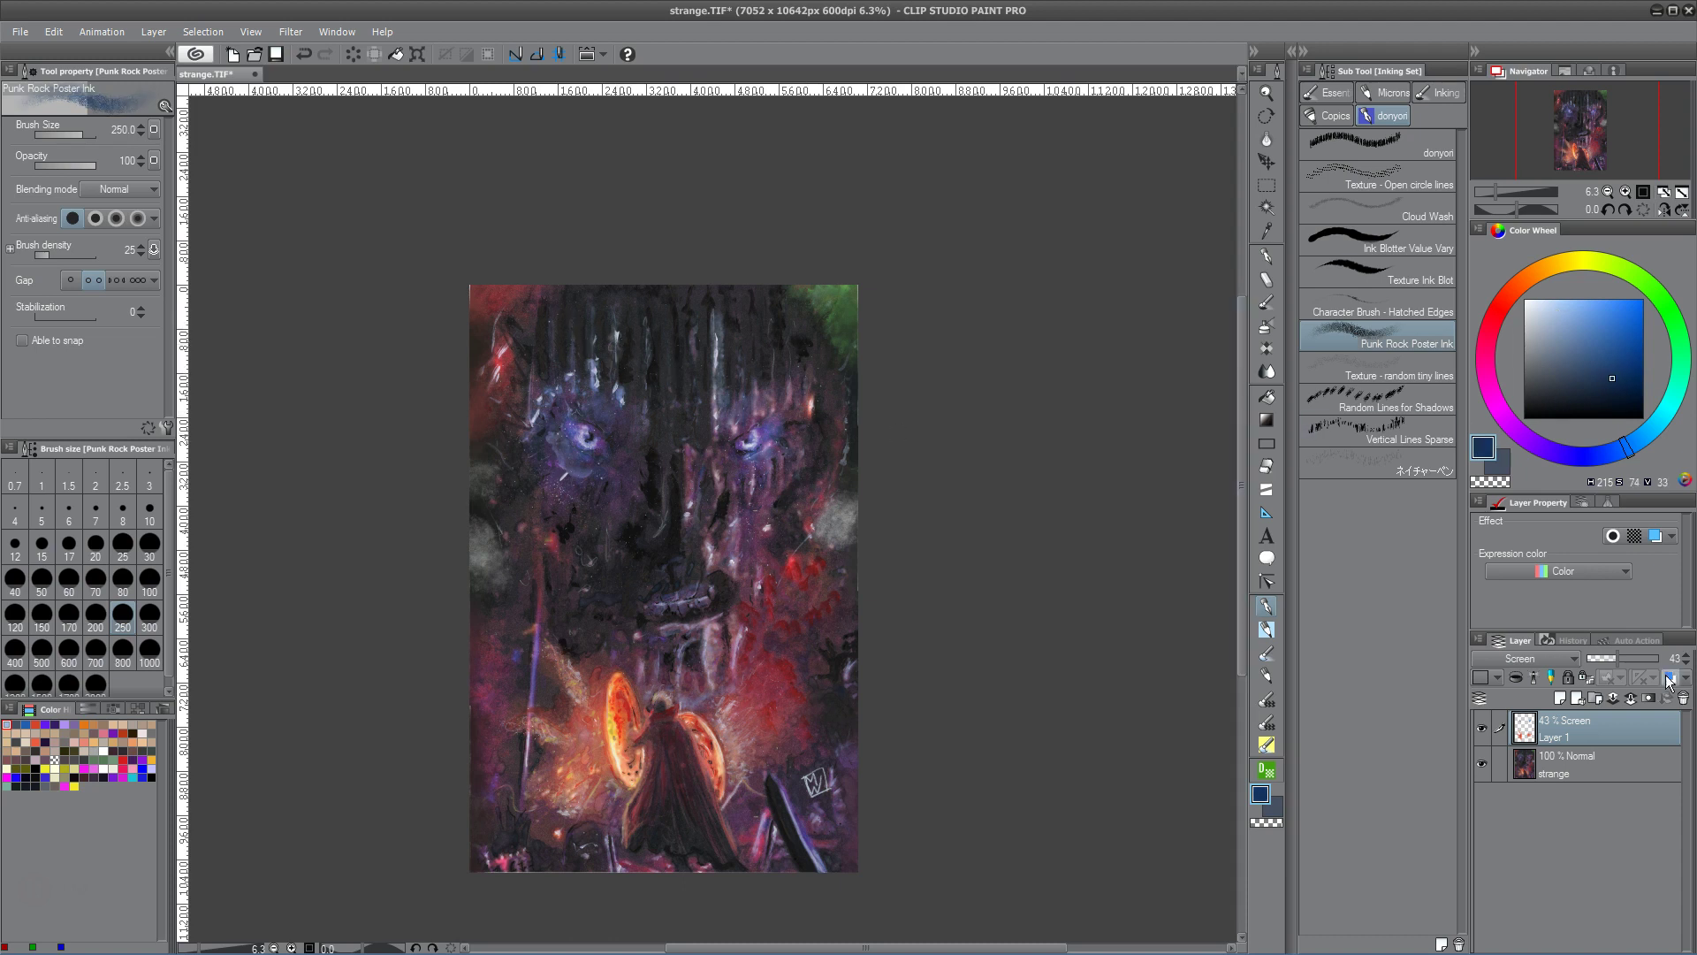
{"action": "left_click_drag", "start_coordinate": [1618, 657], "coordinate": [1662, 658]}
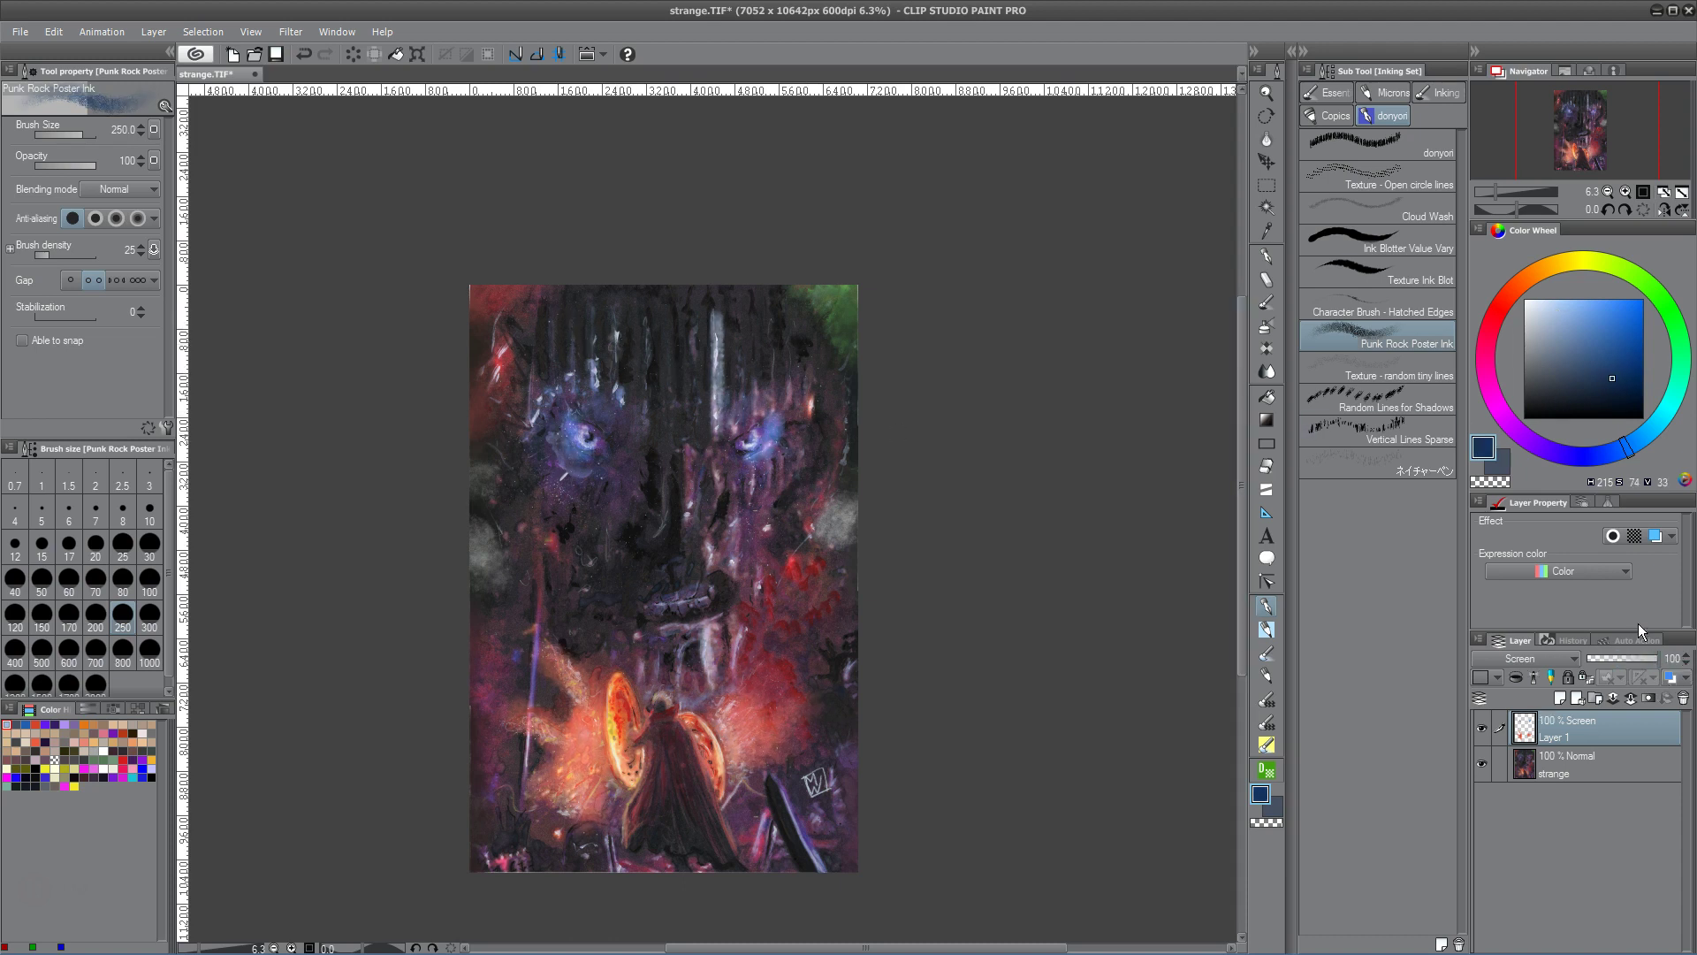
{"action": "left_click_drag", "start_coordinate": [547, 312], "coordinate": [552, 389]}
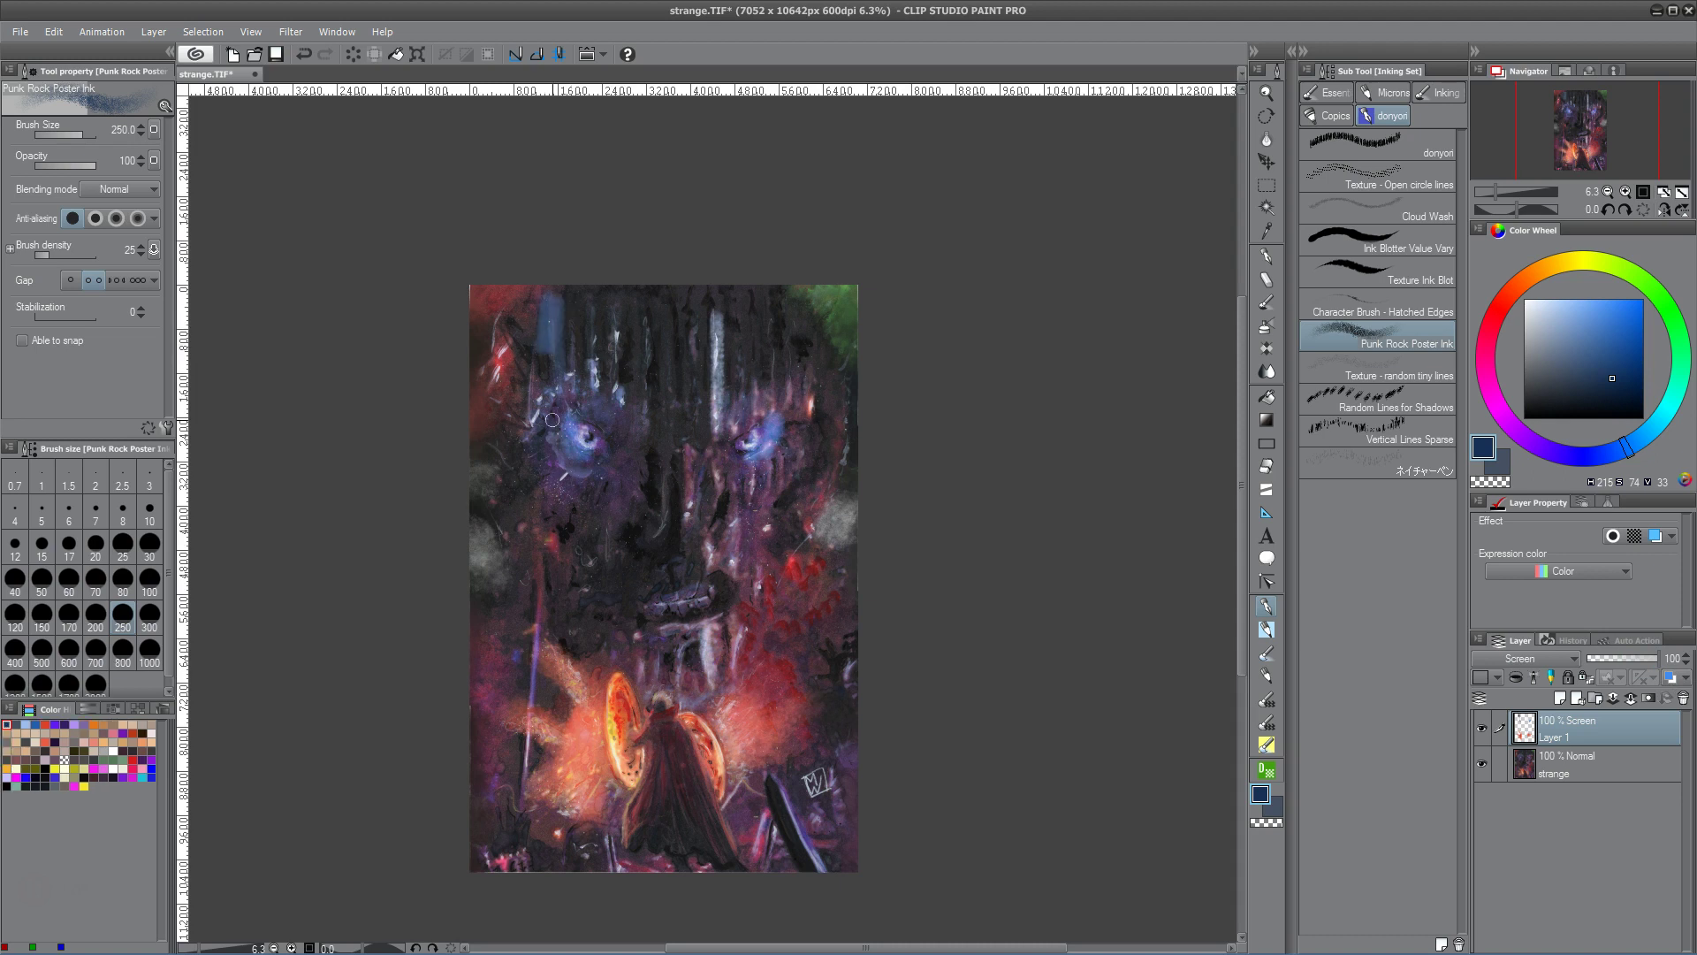
{"action": "key", "text": "ctrl+z"}
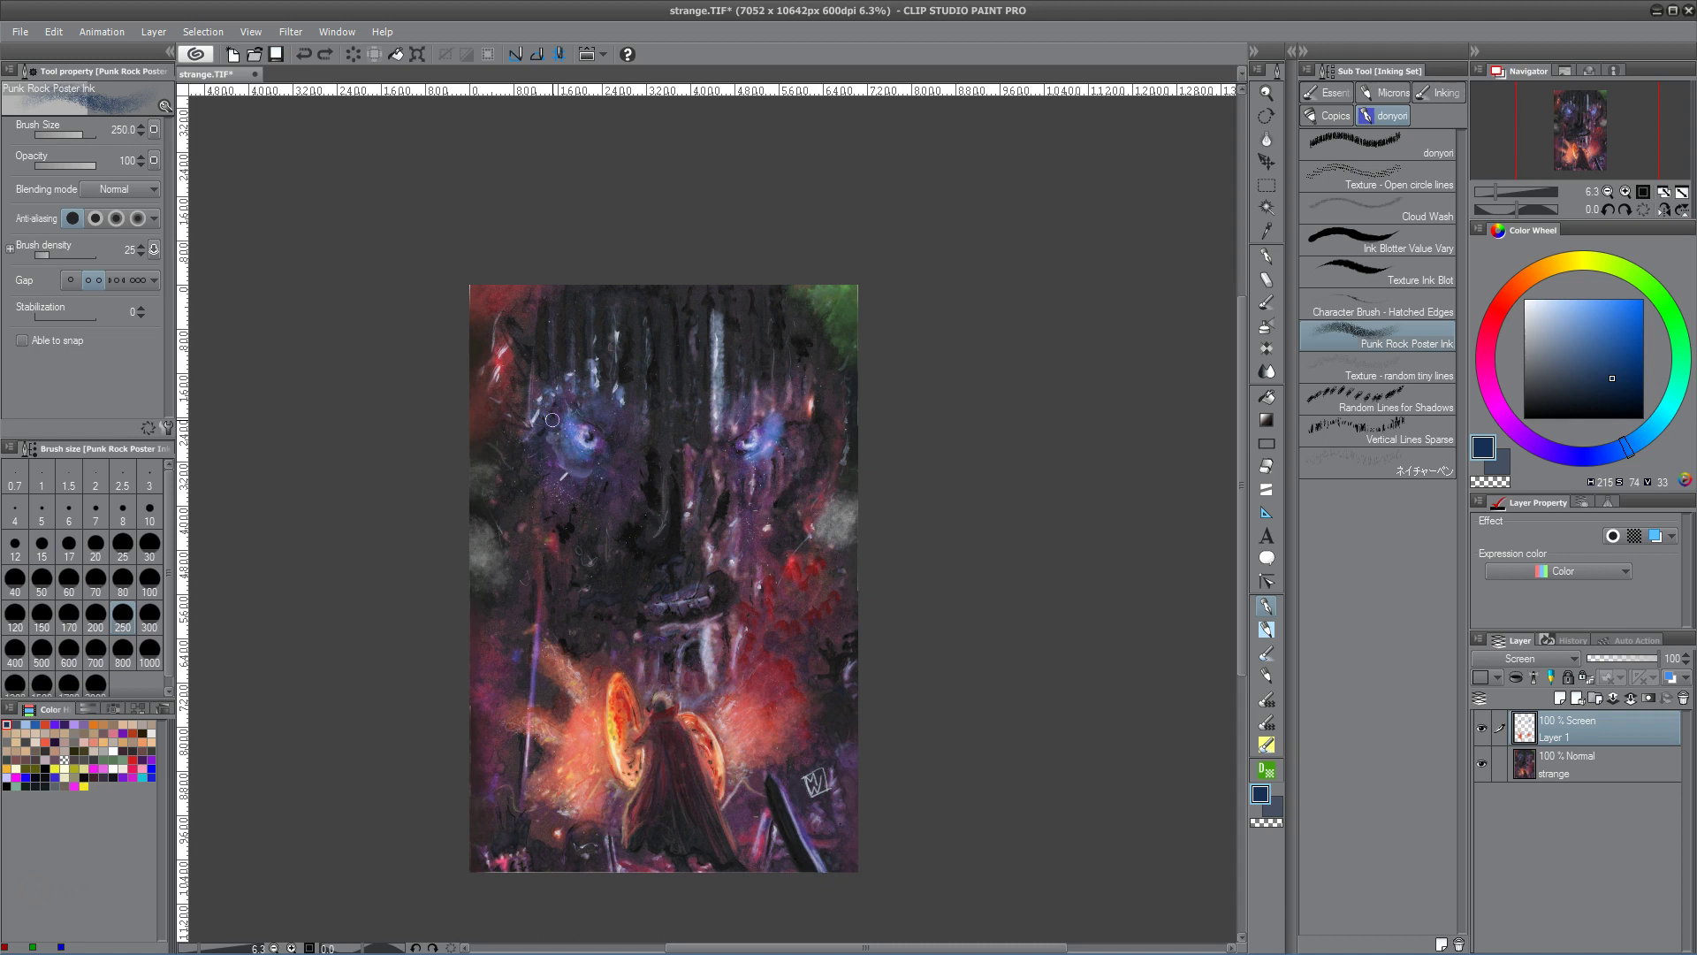
{"action": "left_click_drag", "start_coordinate": [529, 679], "coordinate": [553, 710]}
{"action": "mouse_move", "coordinate": [795, 696]}
{"action": "left_mouse_down"}
{"action": "mouse_move", "coordinate": [823, 672]}
{"action": "mouse_move", "coordinate": [791, 628]}
{"action": "left_mouse_up"}
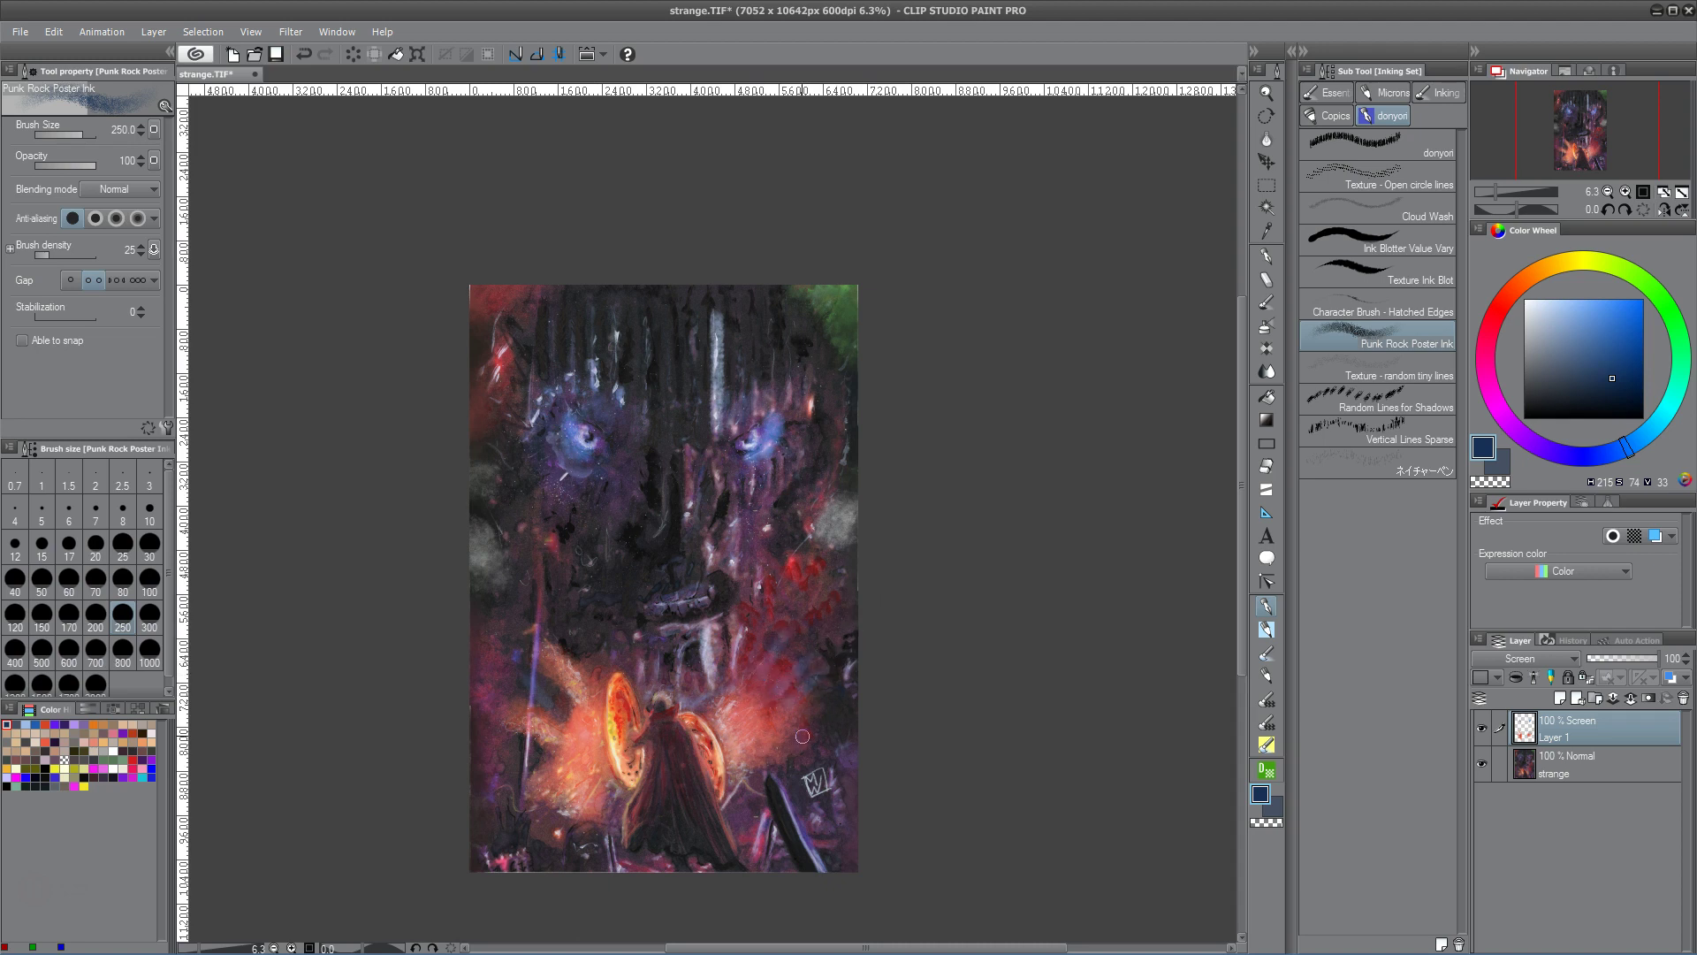